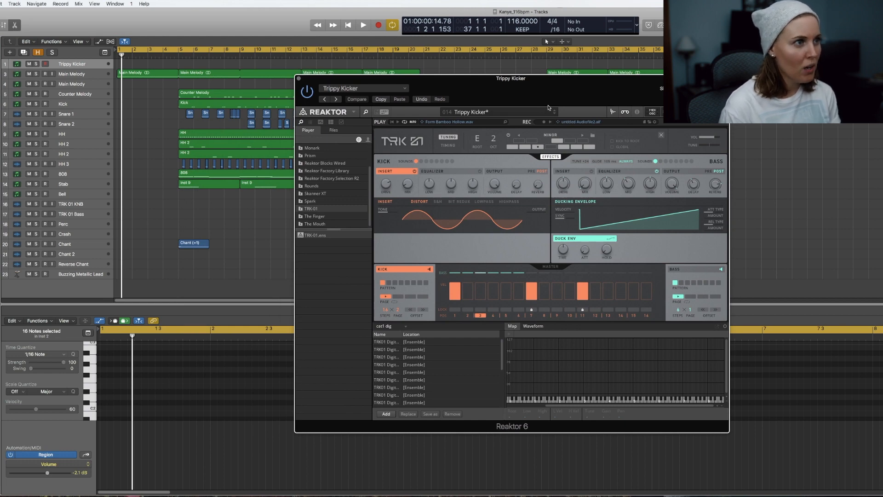
- Browse the TRK-01 preset categories, including Drum&Bass/Breaks and Hiphop/Downbeat, without changing the loaded Trippy Kicker preset
click(490, 112)
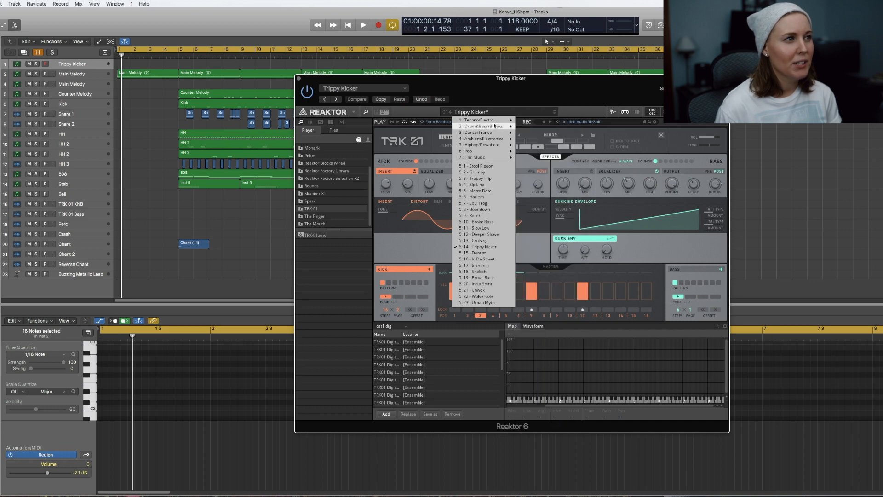
mouse_move(490, 125)
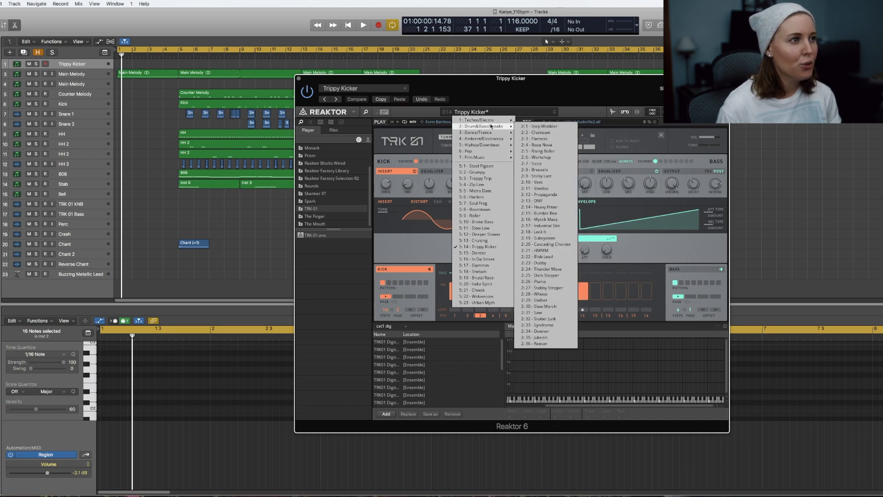
mouse_move(494, 146)
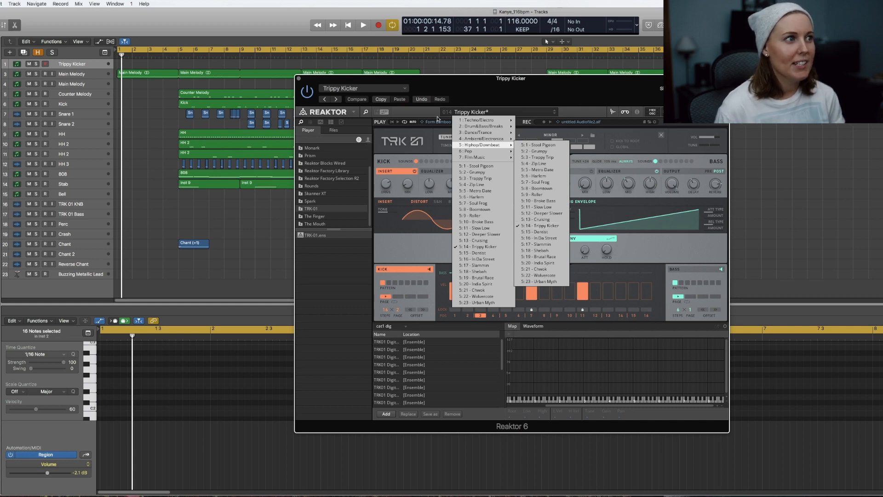
click(417, 115)
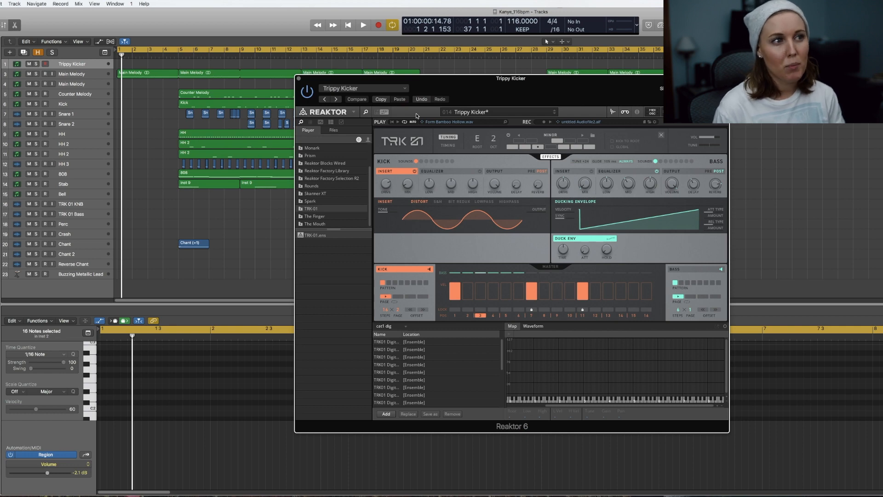
- Examine TRK-01's tuning settings and its timing settings with the audio recorder bar hidden
click(587, 127)
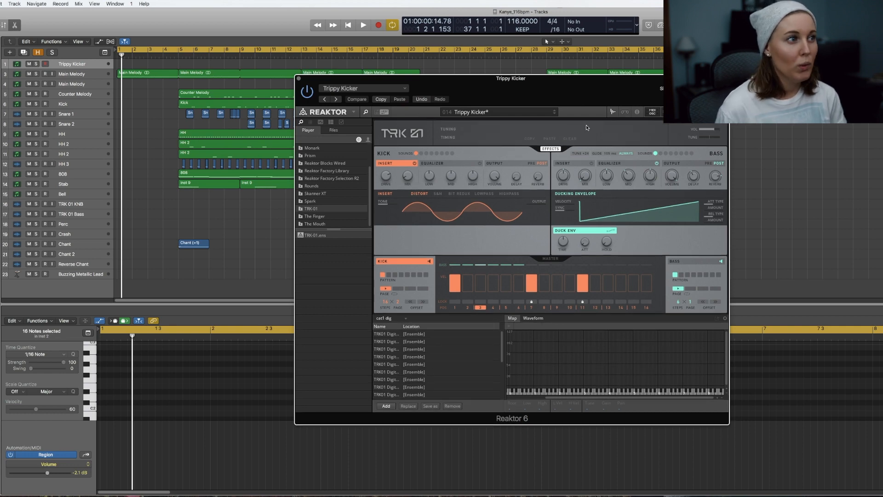
click(448, 130)
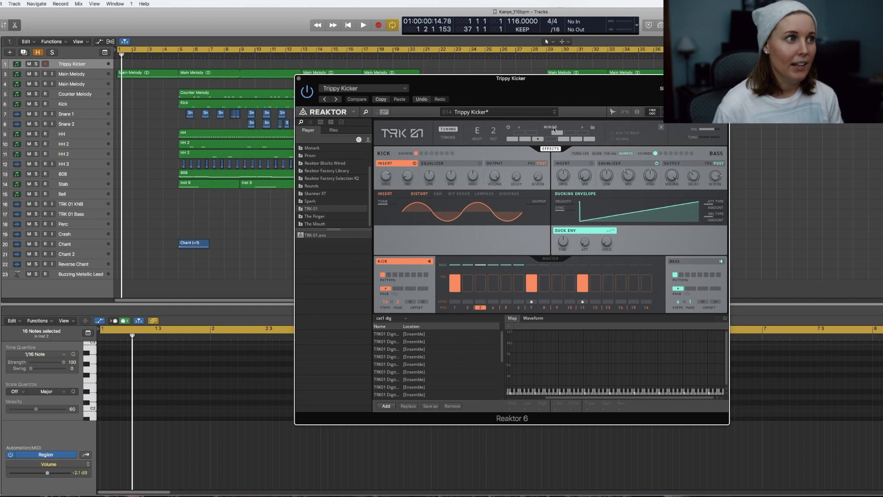
click(447, 137)
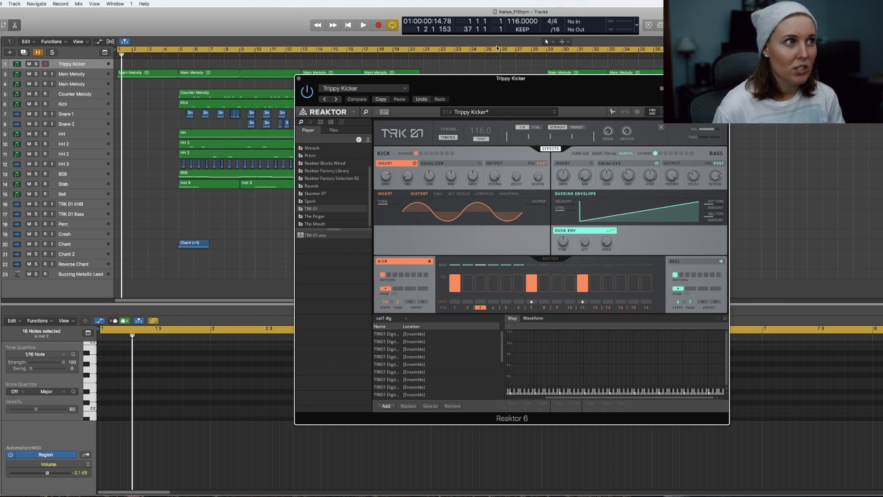
- Show TRK-01's master effects section and lower the kick level slightly
click(554, 259)
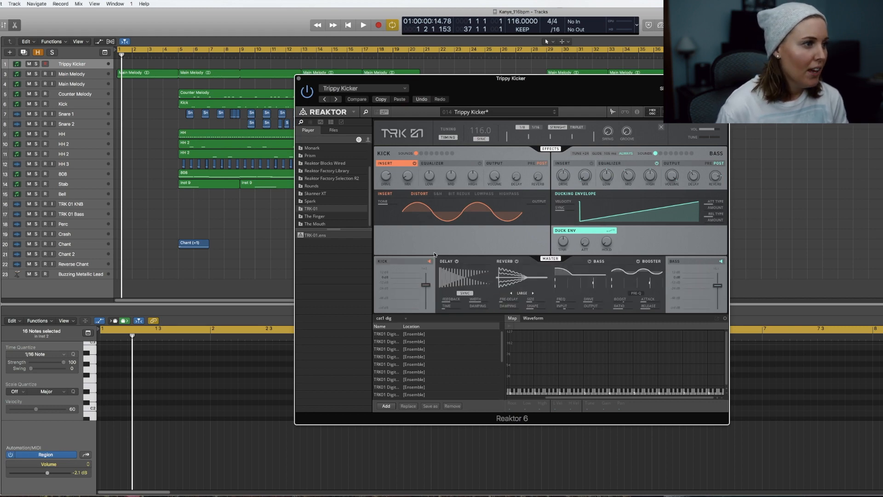
mouse_move(427, 286)
mouse_down()
mouse_move(426, 299)
mouse_move(427, 287)
mouse_up()
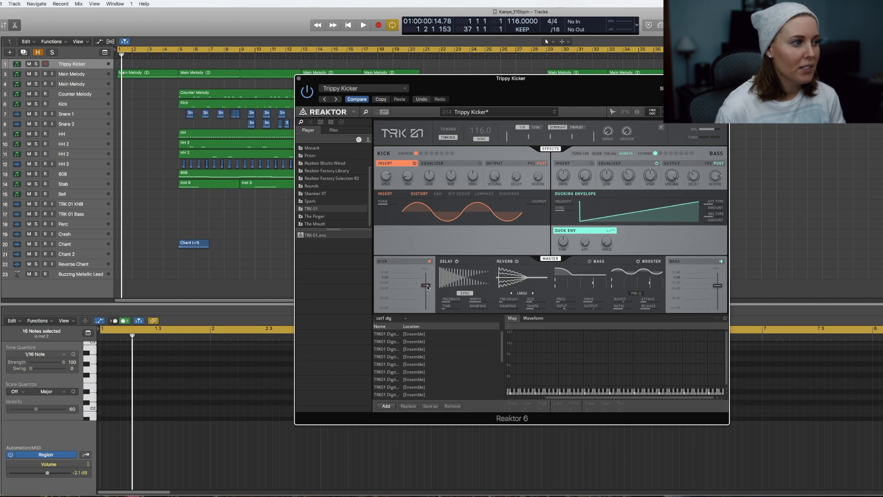
- Move the instrument window aside and try a kick hit on step 4 of the kick pattern during playback
drag(460, 78, 833, 78)
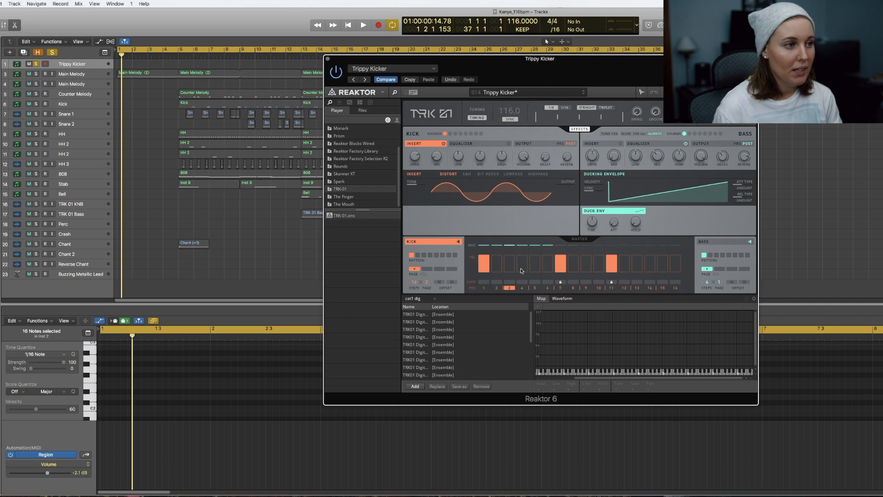
key(space)
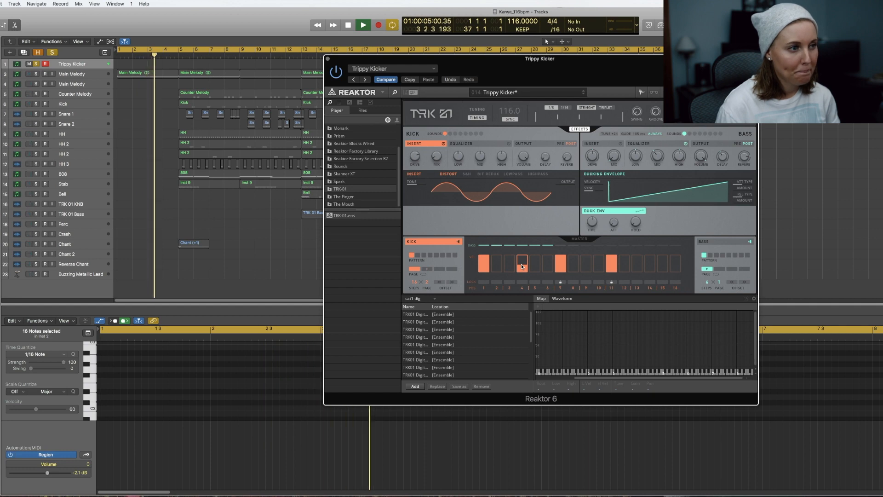
drag(521, 264, 524, 257)
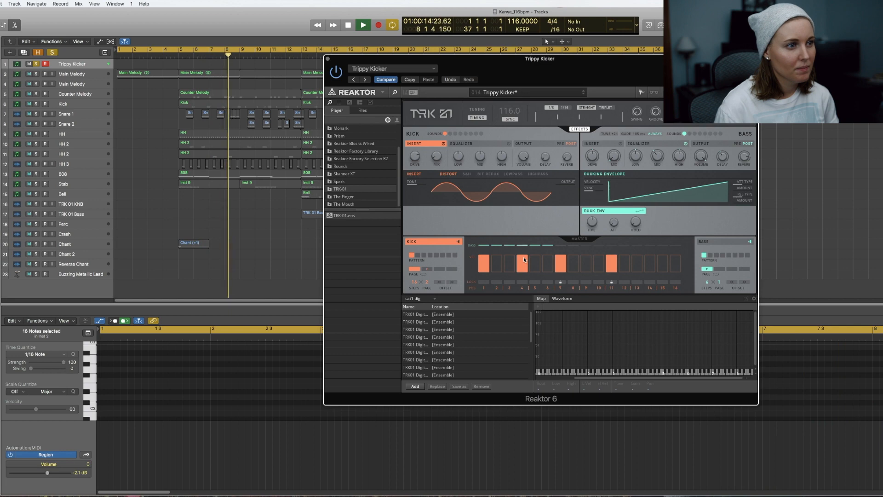
key(space)
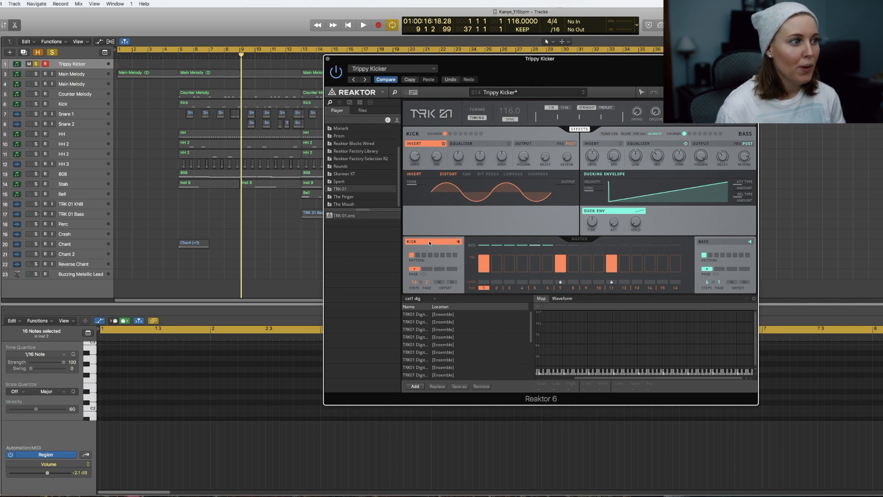
- Show the bass sequence and record a short passage of project playback with Reaktor's built-in audio recorder
click(710, 245)
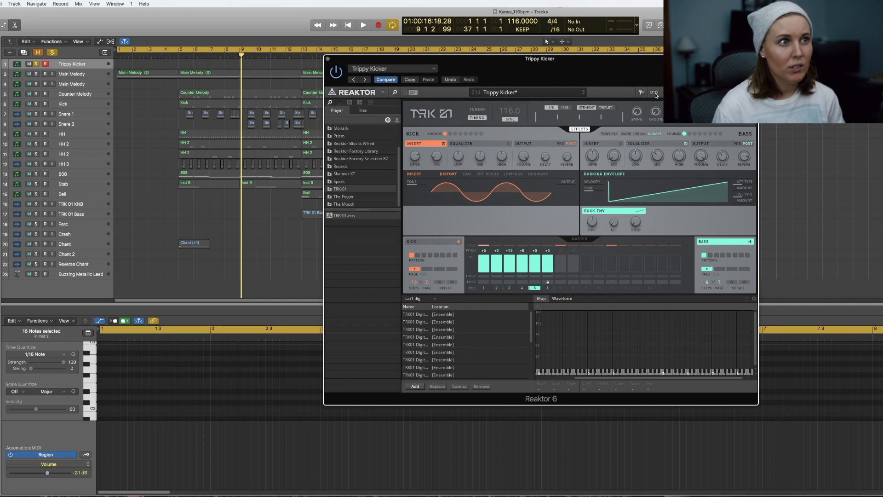
click(654, 93)
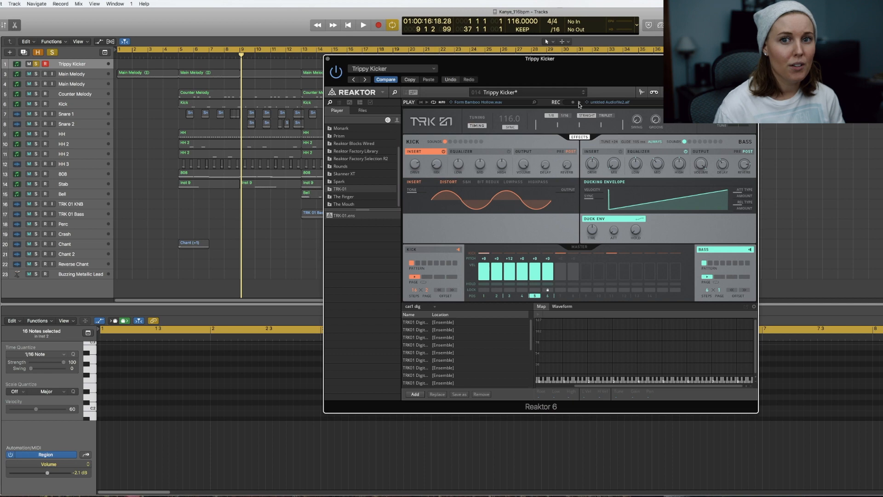
click(574, 102)
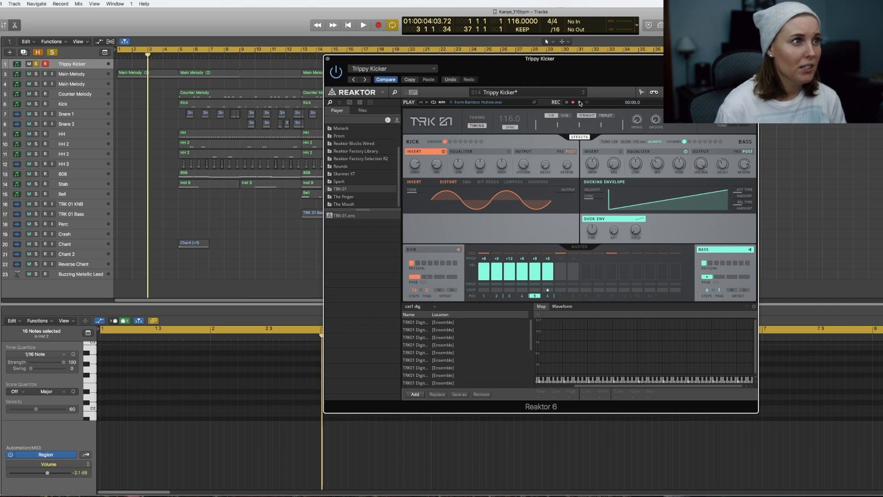
click(363, 24)
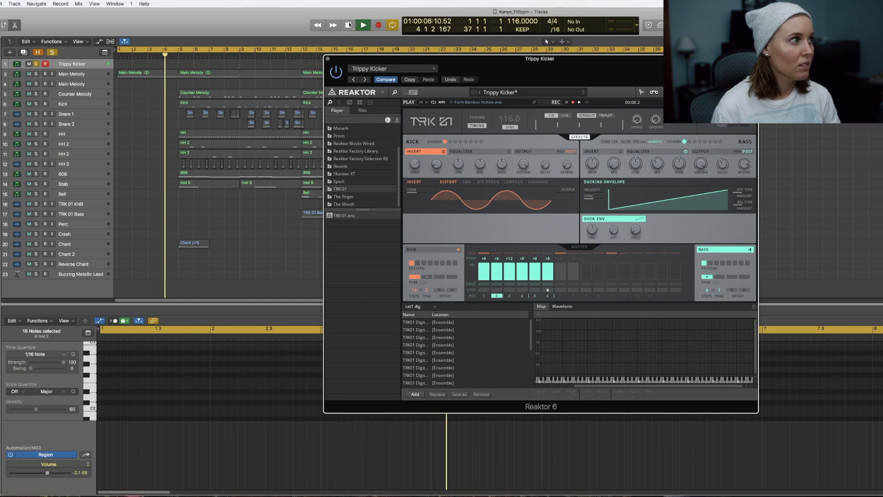
click(348, 25)
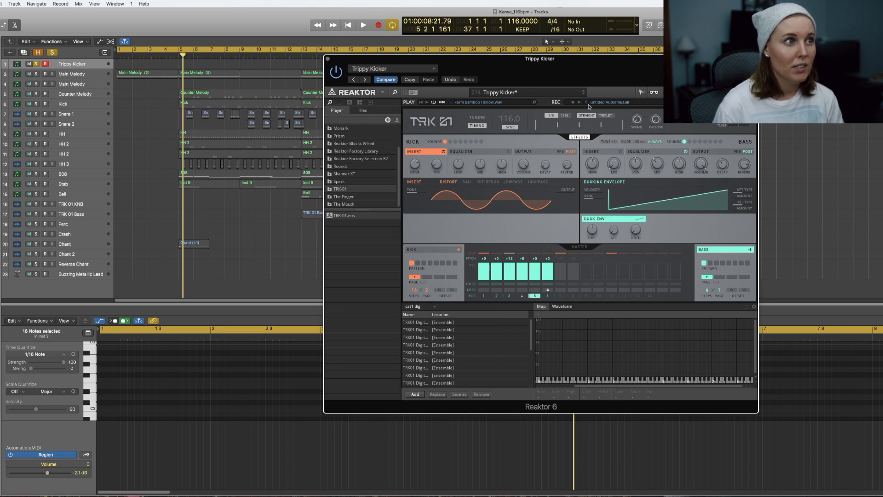
- Place the recorded audio file in the arrangement below the existing tracks and close the instrument window
drag(587, 104, 213, 289)
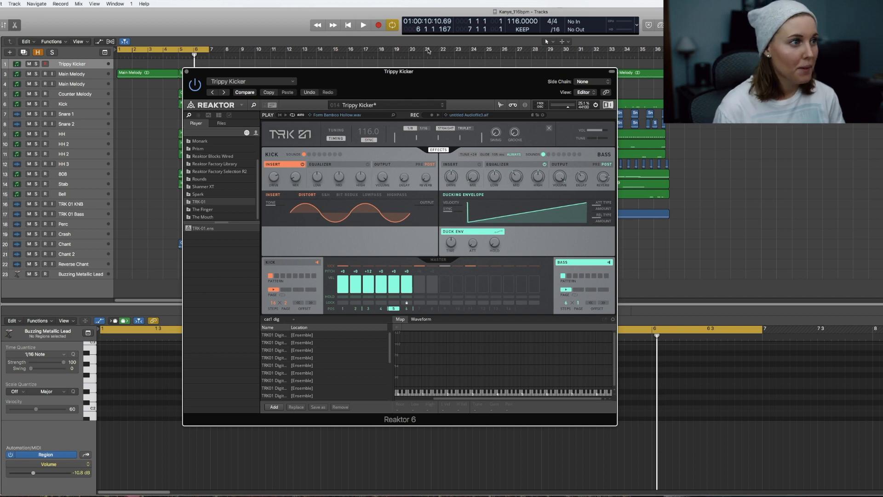
key(super+w)
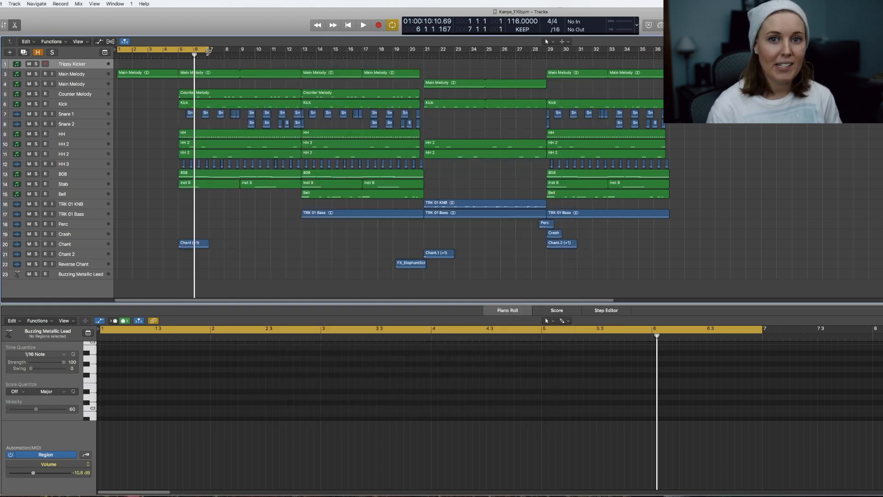
- Turn off cycle playback and select the first Main Melody region in the arrangement
click(208, 51)
click(158, 76)
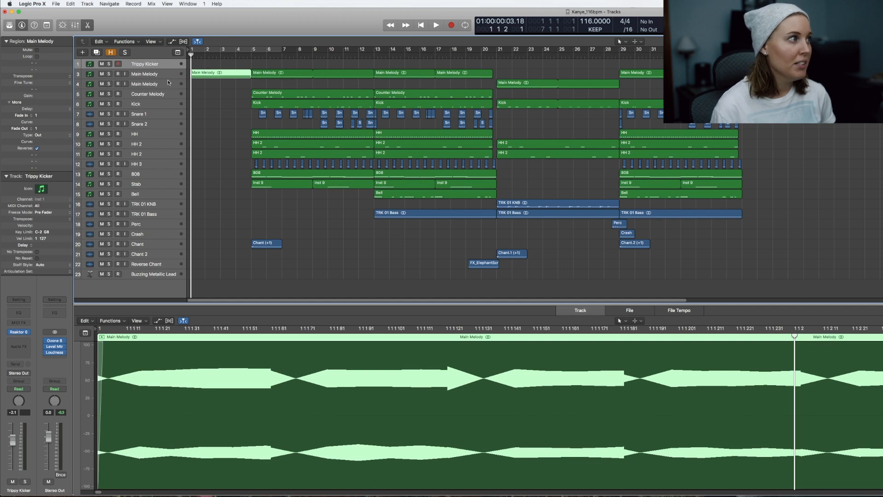
click(245, 75)
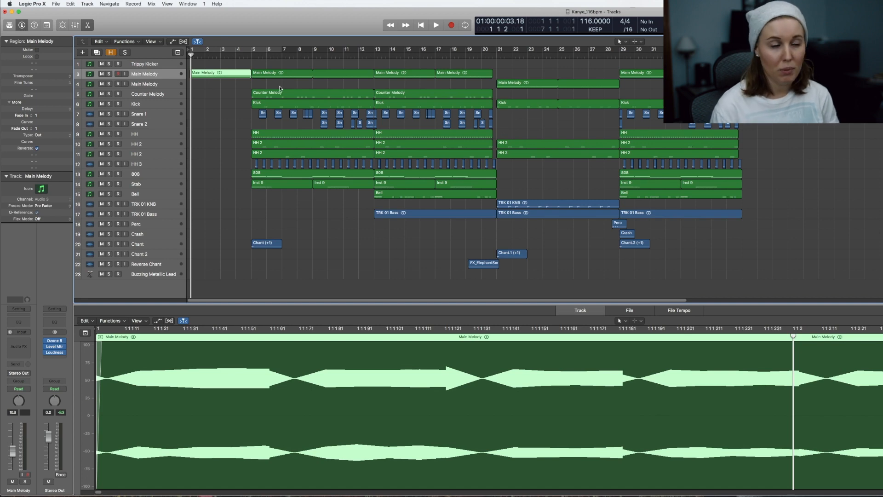
- Solo the Main Melody track and audition it with the cycle range set from bar 1 to bar 9
click(280, 49)
key(s)
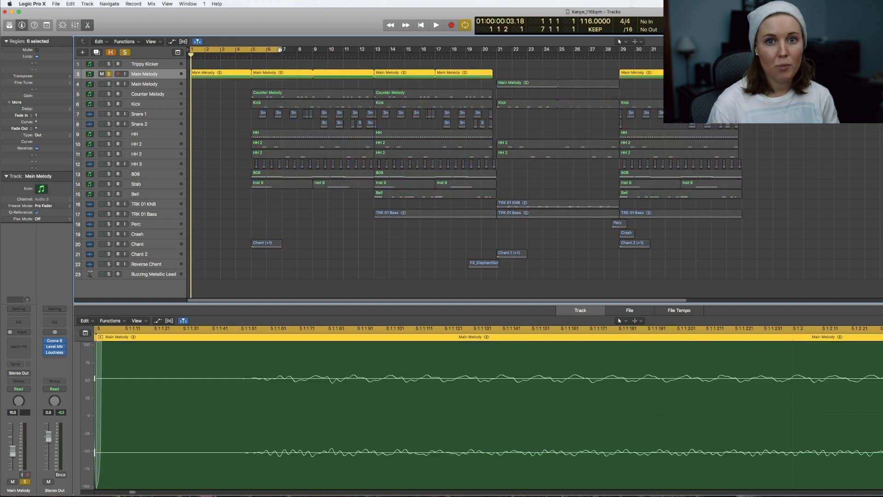
drag(280, 49, 313, 49)
key(space)
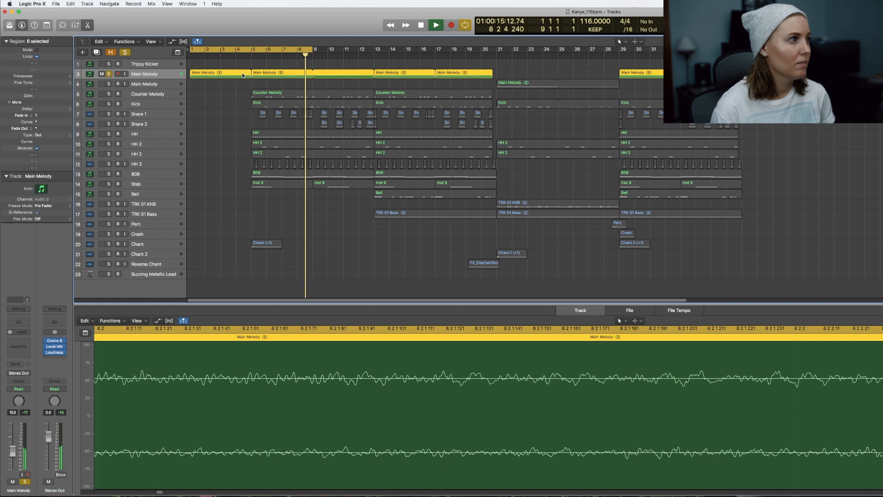
key(space)
- Solo the Counter Melody track instead of Main Melody and audition it with the cycle range from bar 5 to 13
click(125, 95)
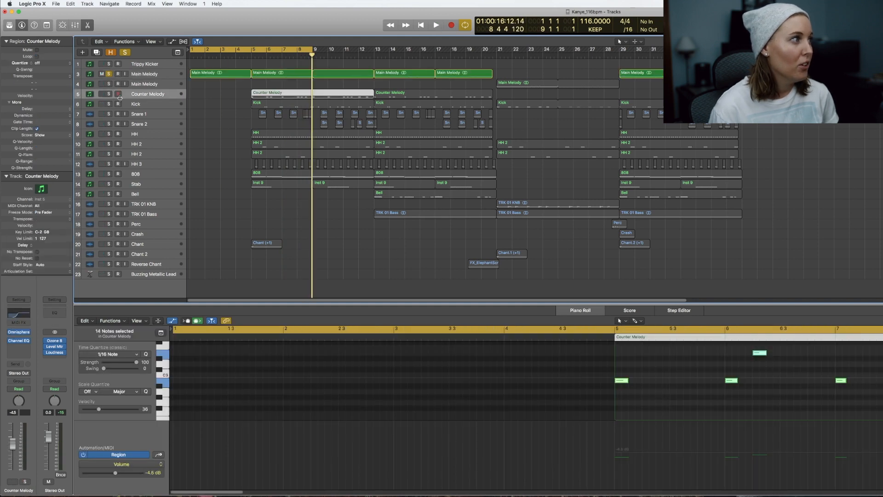
click(108, 94)
click(109, 73)
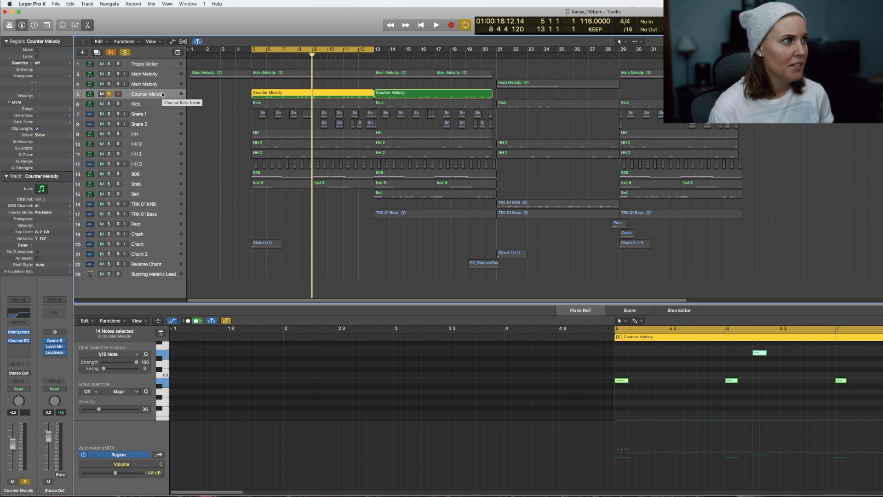
key(space)
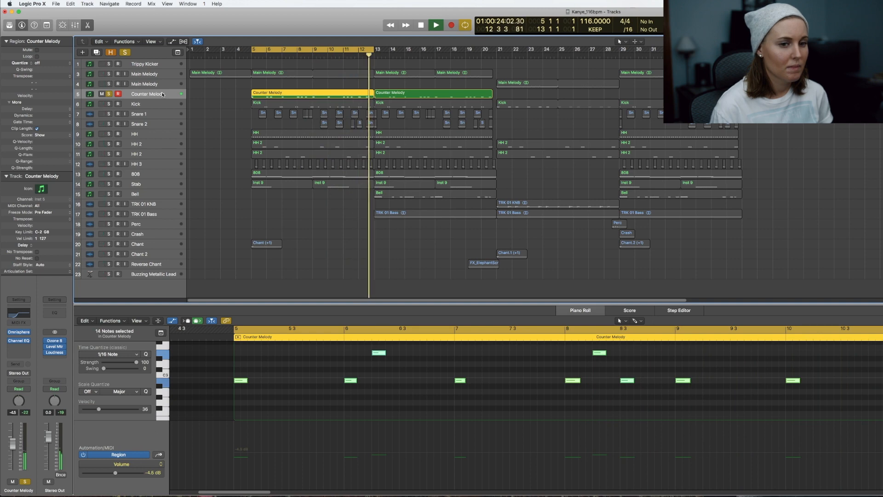
key(space)
- Solo the drum tracks from Kick to HH 3 instead of Counter Melody and audition them together
click(152, 104)
shift+click(152, 164)
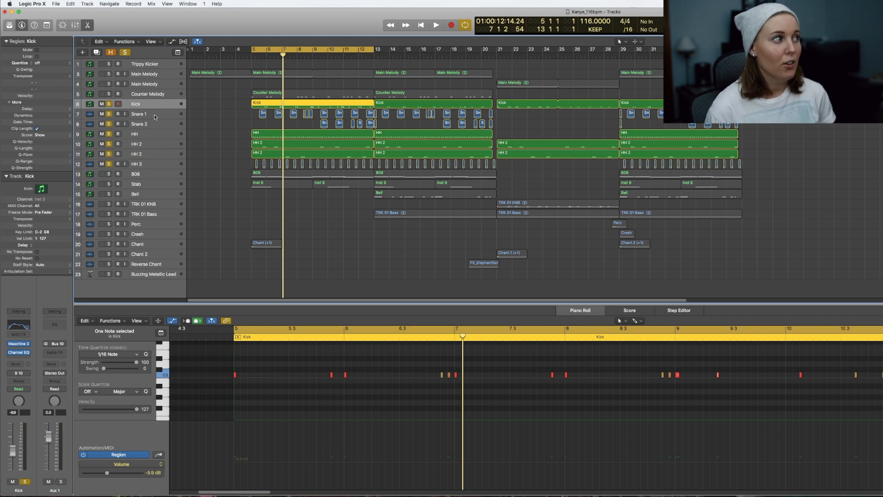
click(150, 145)
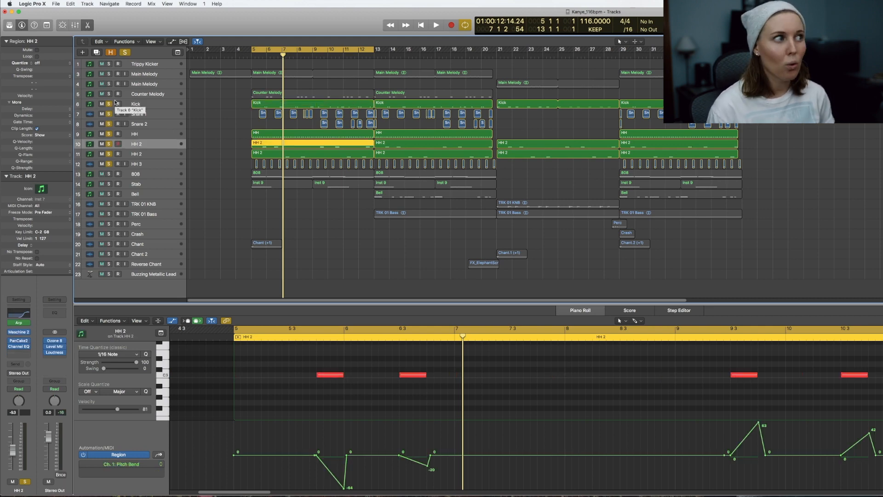
key(space)
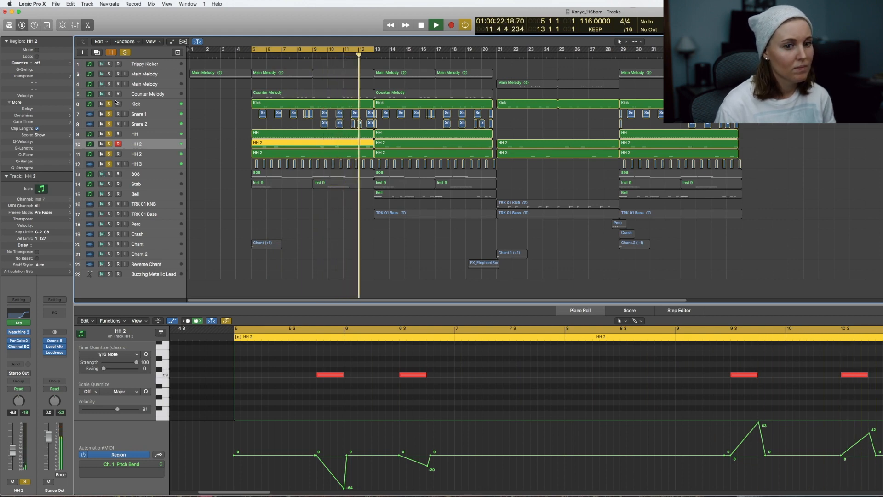
key(space)
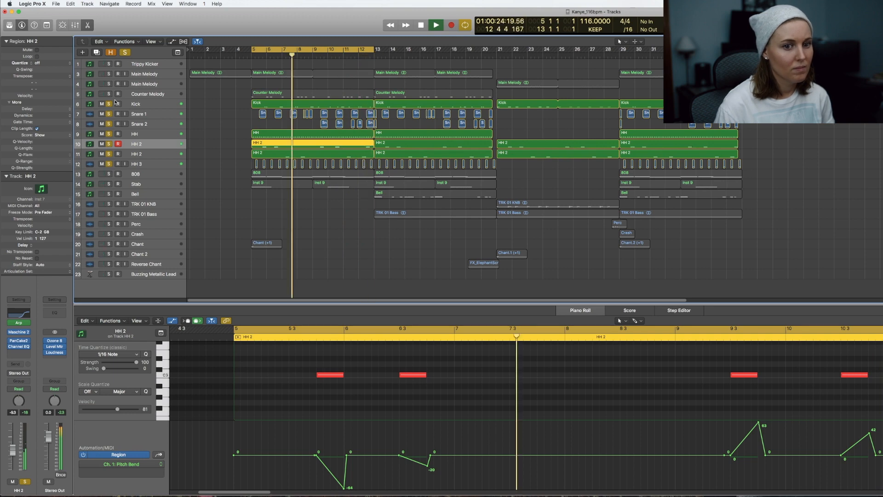
- Examine the HH and HH 2 notes in the piano roll and the Arpeggiator settings on the HH 2 track
click(157, 134)
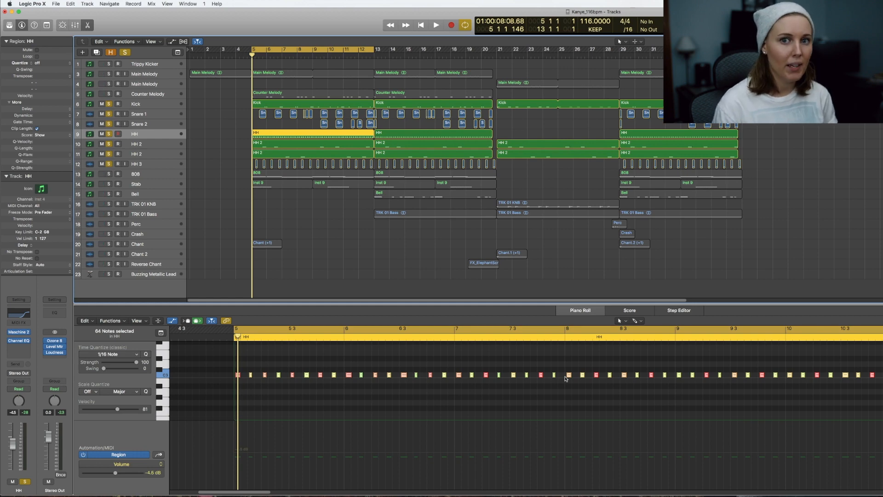
click(255, 145)
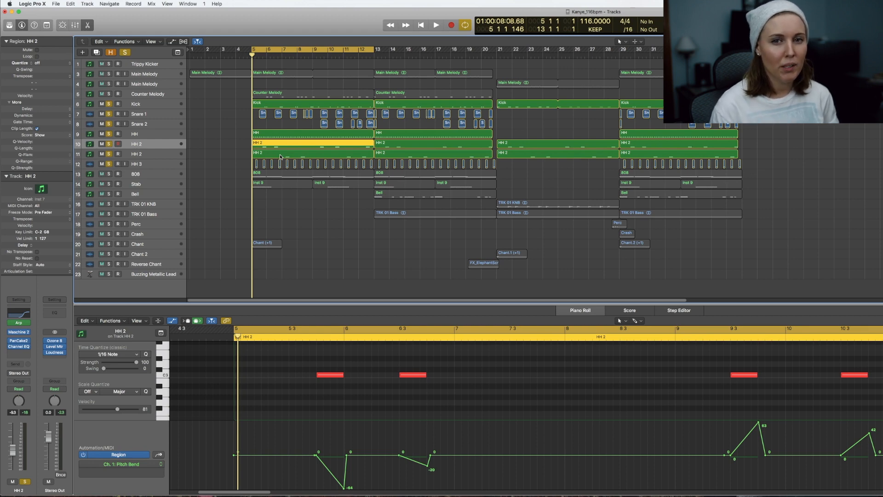
click(18, 322)
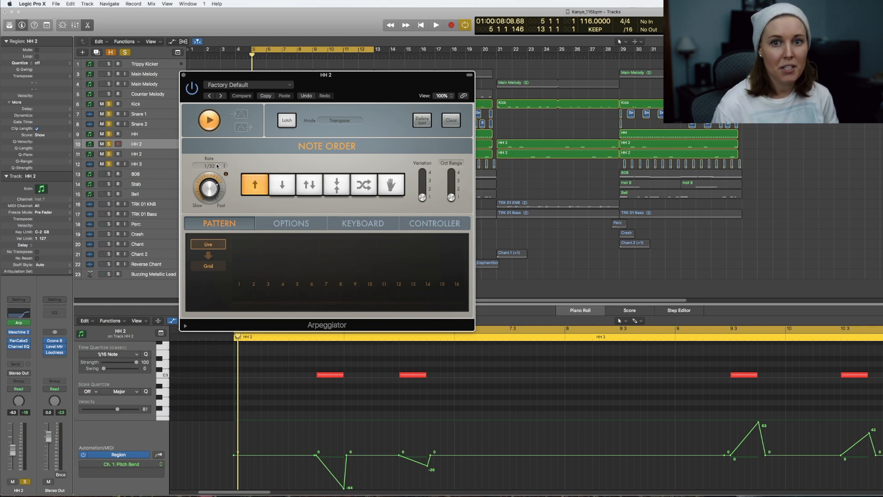
click(183, 74)
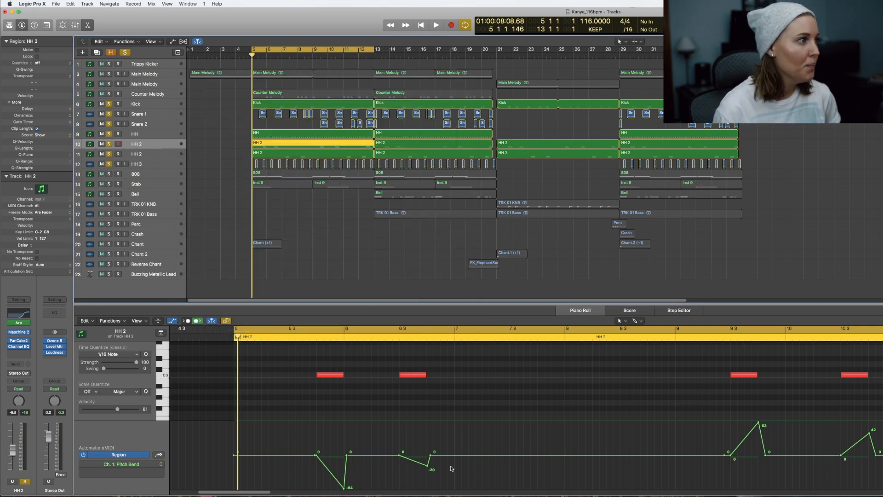
- Examine the notes, pitch-bend automation and Arpeggiator settings of the second HH 2 track
click(177, 152)
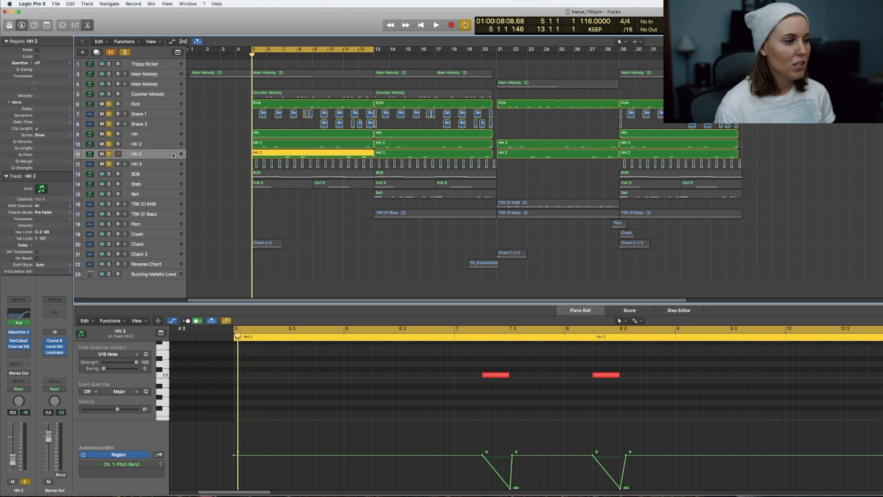
key(v)
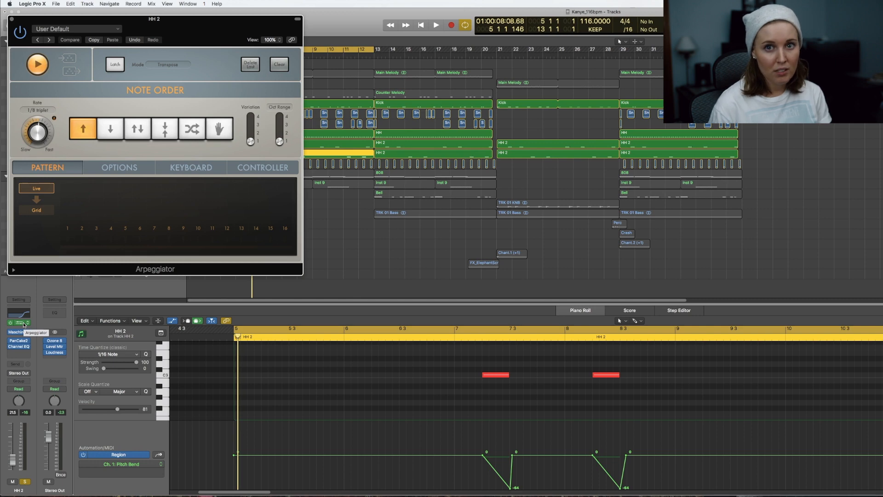
key(v)
- Turn off solo on the drum tracks from Kick to HH 3
click(149, 165)
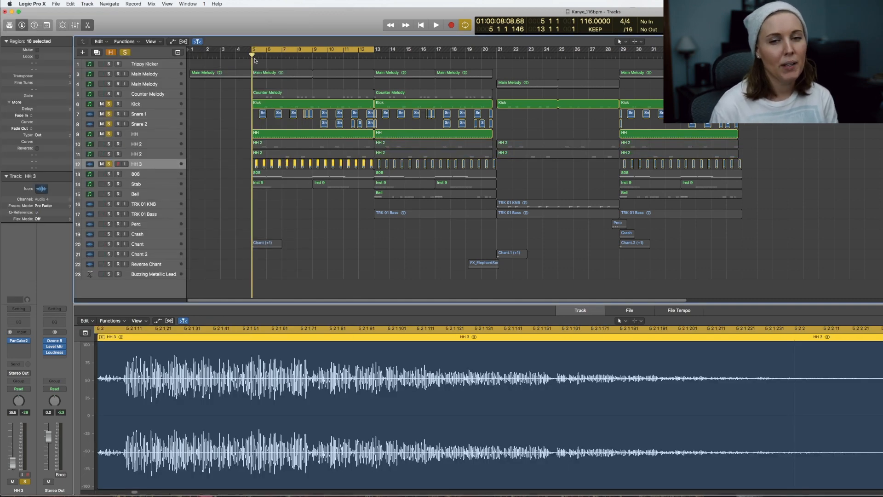
click(109, 164)
click(109, 134)
click(138, 124)
click(109, 114)
click(109, 103)
click(109, 124)
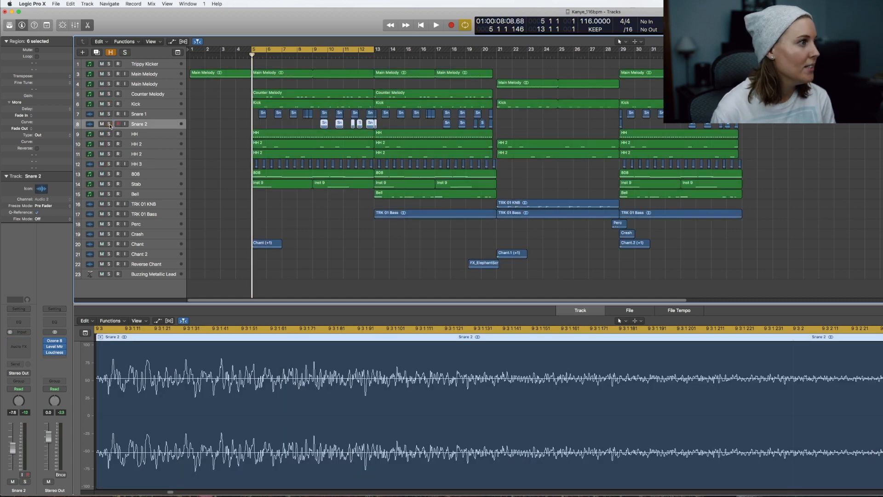
- Solo the 808 track and audition it over the cycle range from bar 5 to 13
click(109, 174)
key(space)
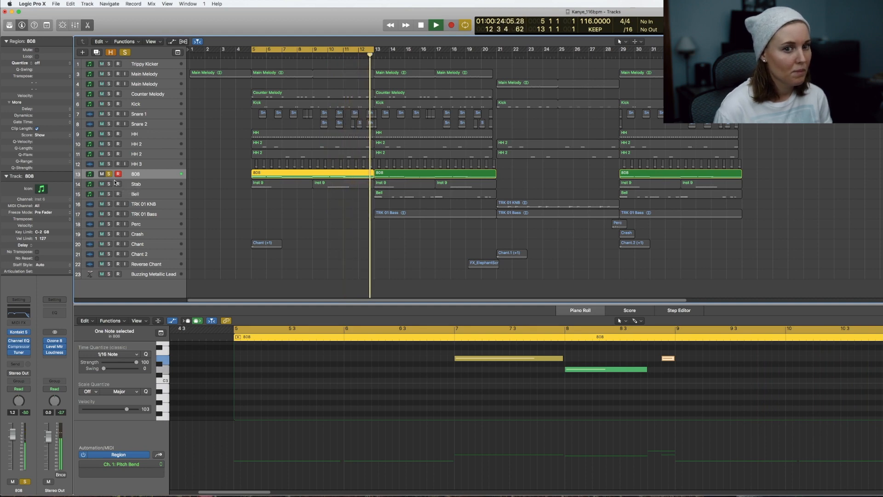
key(space)
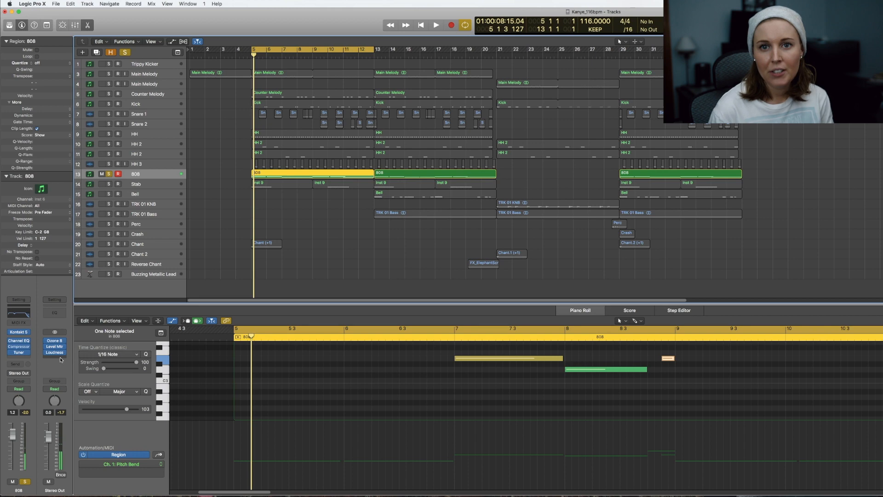
- Solo the Stab track instead of the 808 and audition it over the same cycle range
click(109, 174)
click(109, 184)
click(151, 184)
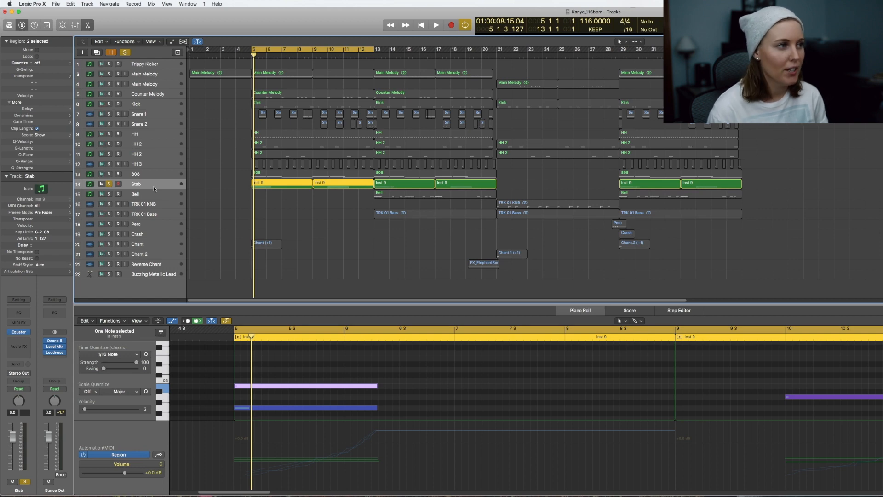
key(space)
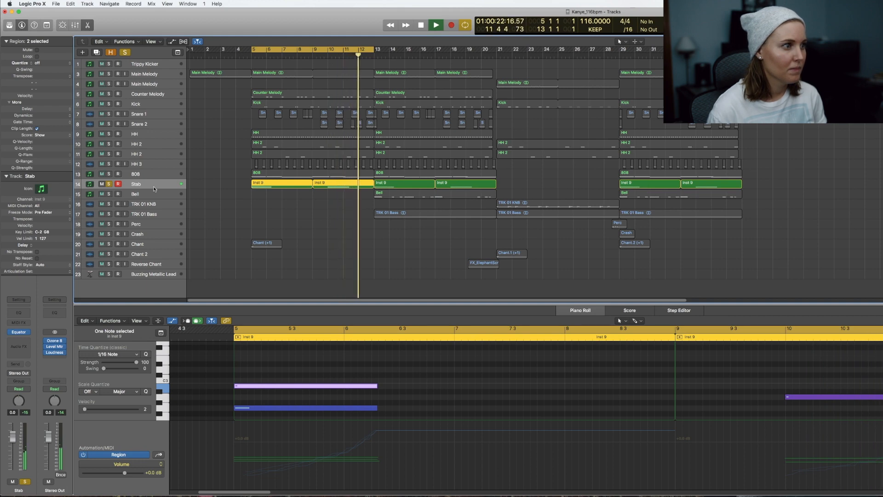
key(space)
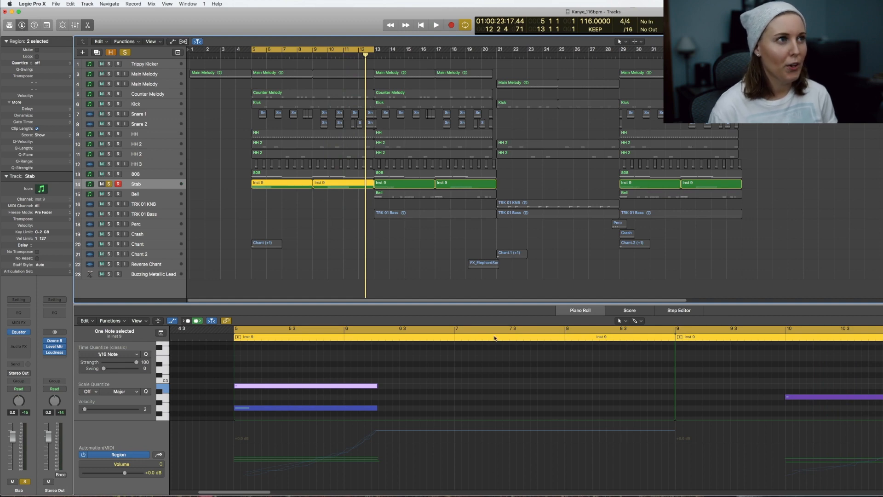
- Move the cycle range to bars 13 to 21 and solo the Bell track instead of Stab
drag(276, 49, 399, 49)
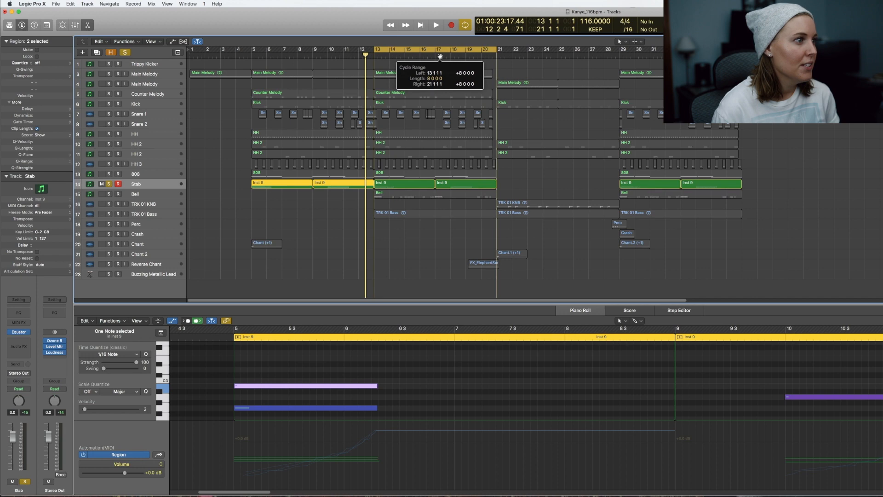
click(147, 196)
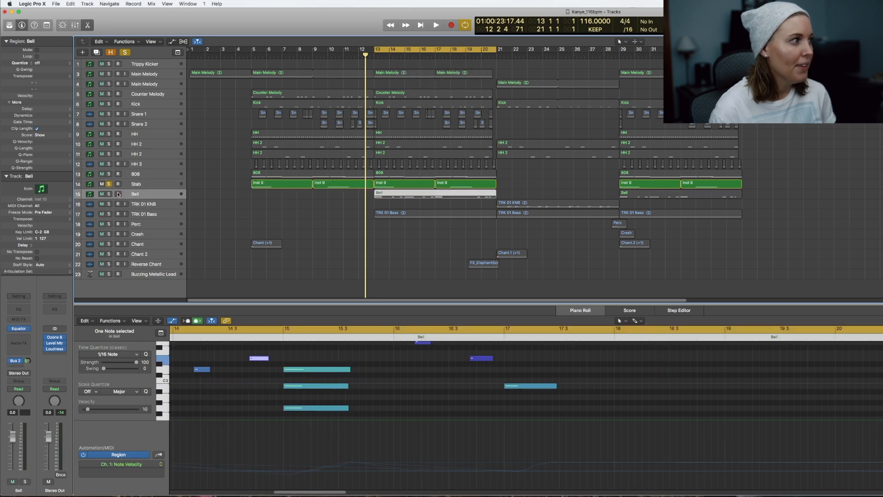
click(109, 193)
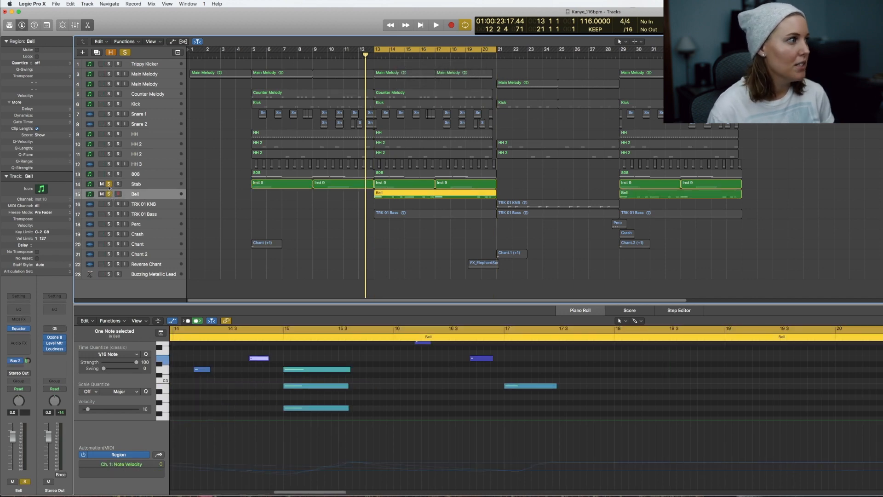
click(109, 184)
- Audition the soloed Bell track while examining its higher and lower notes in the piano roll
key(space)
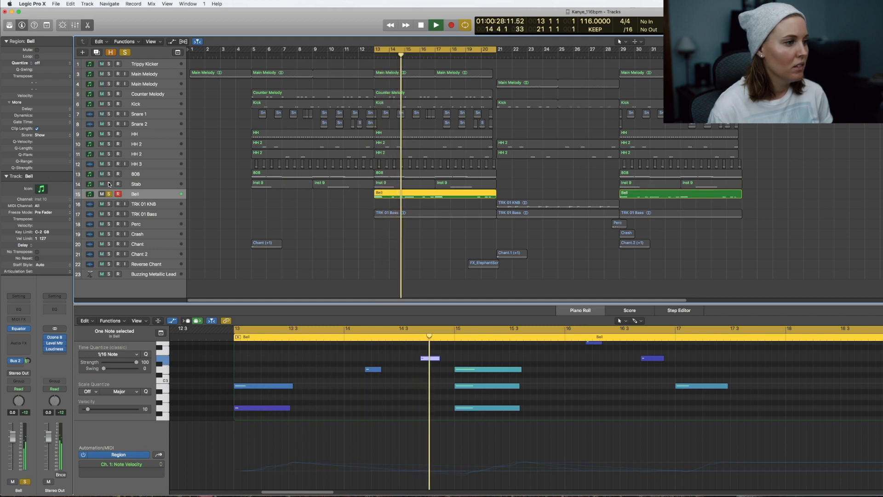
scroll(367, 343, up, 2)
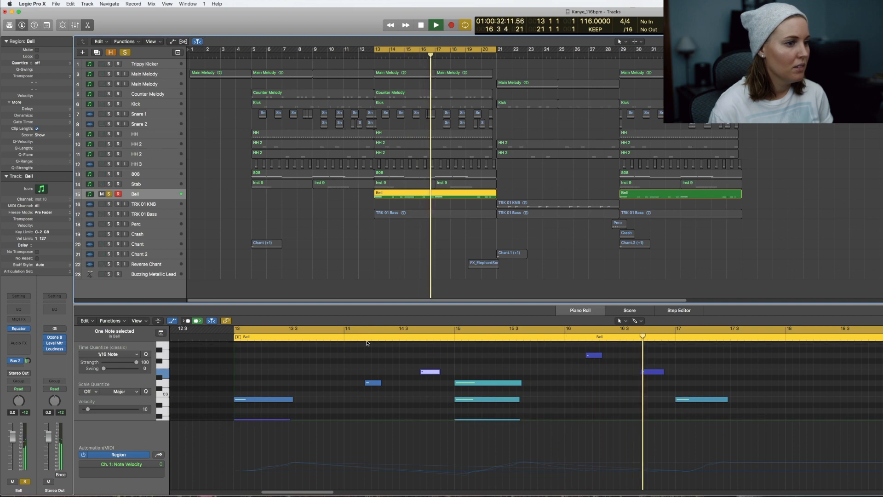
scroll(367, 343, down, 1)
scroll(367, 343, down, 2)
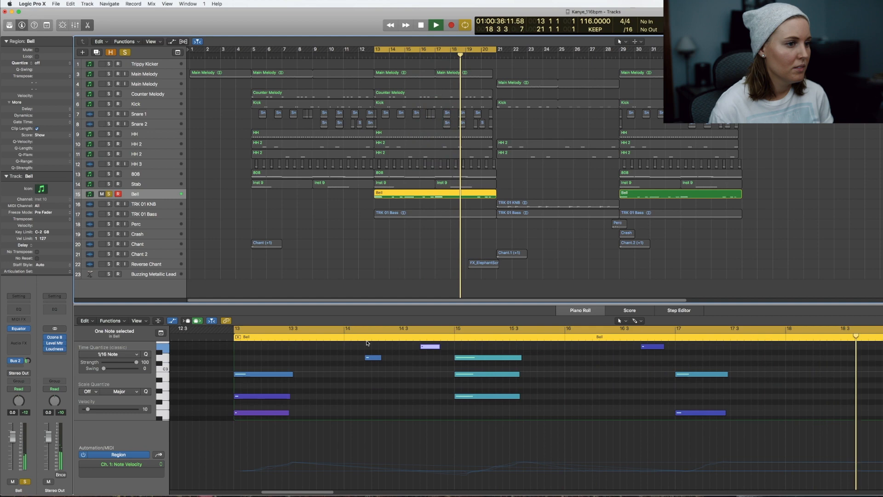
scroll(367, 343, up, 5)
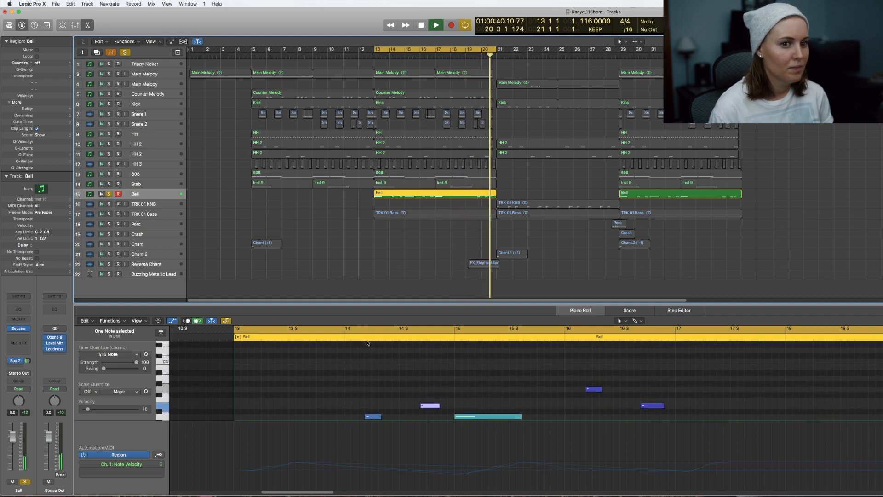
key(space)
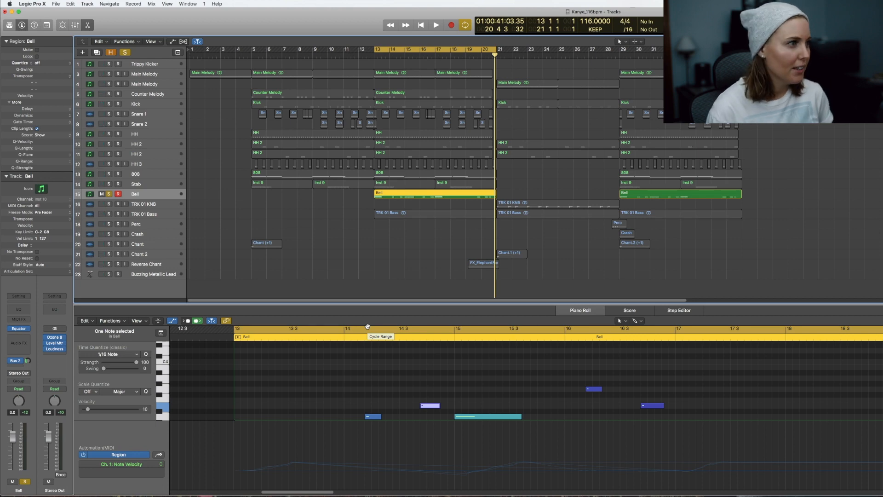
- Solo the TRK 01 Bass track instead of Bell and audition it from bar 13 to 21
click(143, 206)
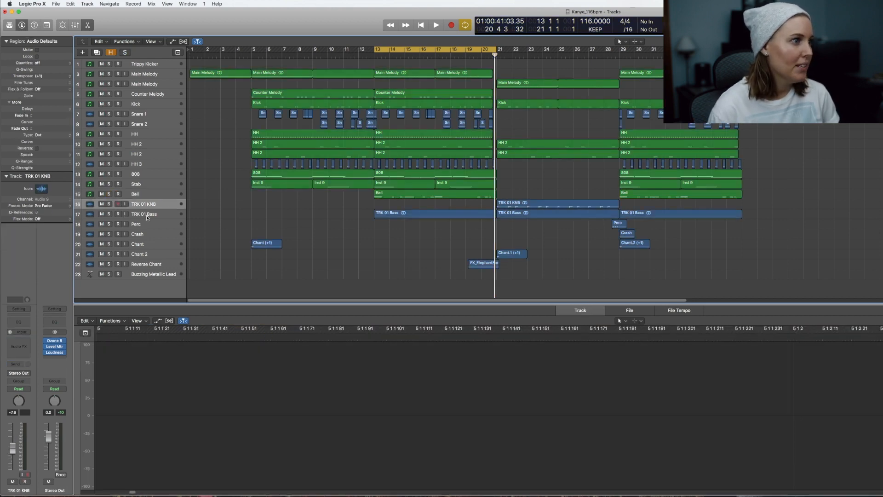
click(147, 218)
click(109, 214)
key(space)
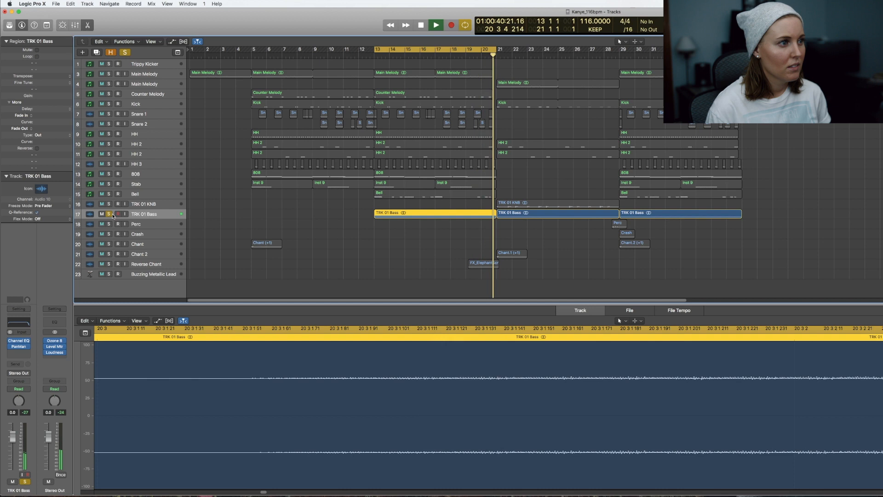
key(space)
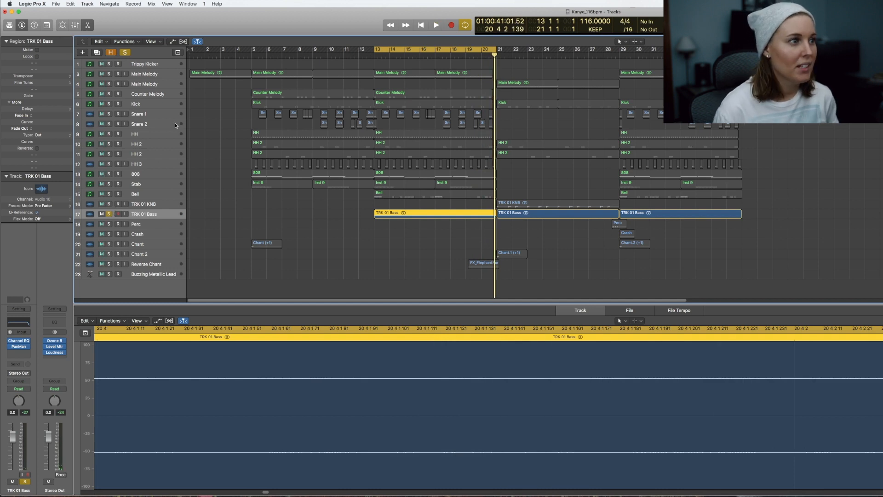
- Move the cycle range to bars 21 to 29 and audition TRK 01 KNB and TRK 01 Bass soloed together
key(super+shift+period)
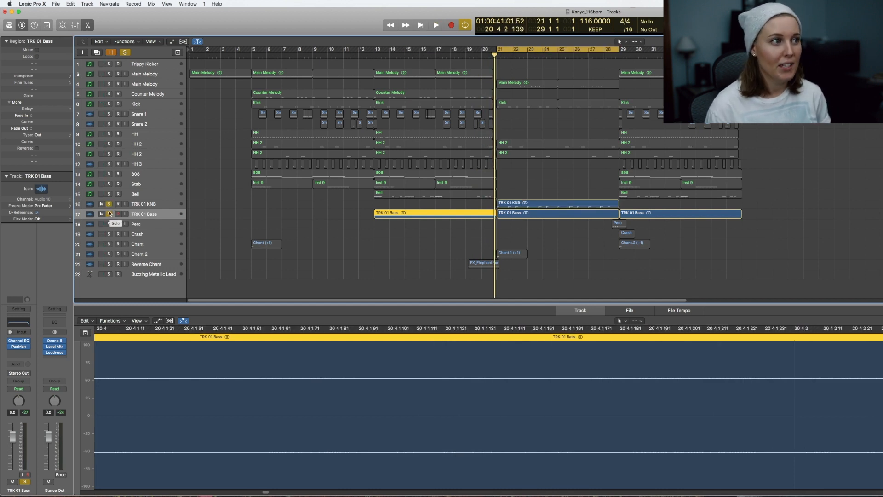
key(space)
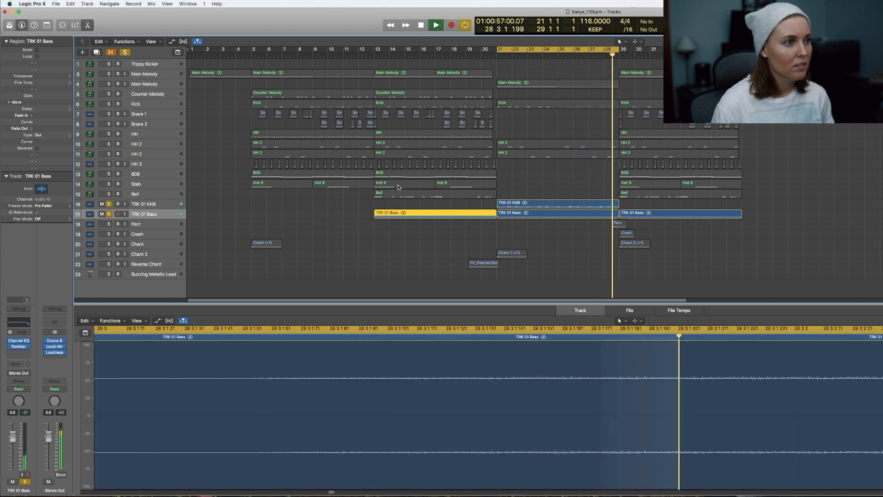
key(space)
- Select the Perc track
click(141, 225)
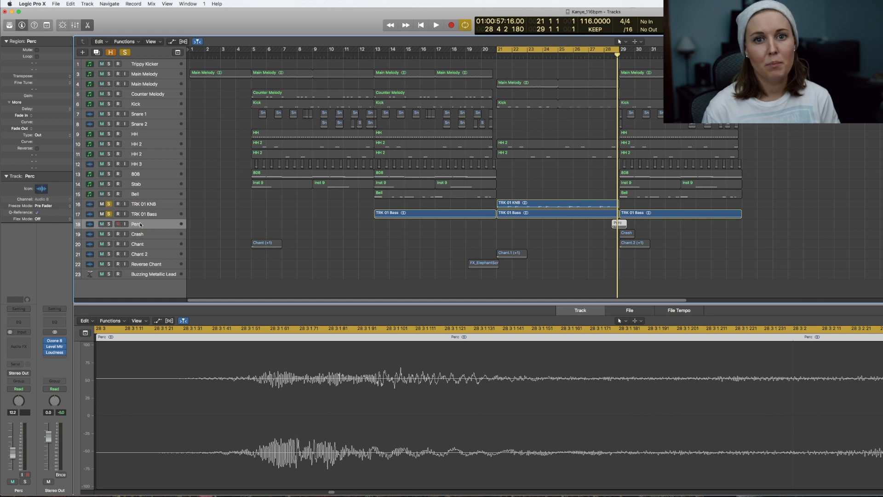